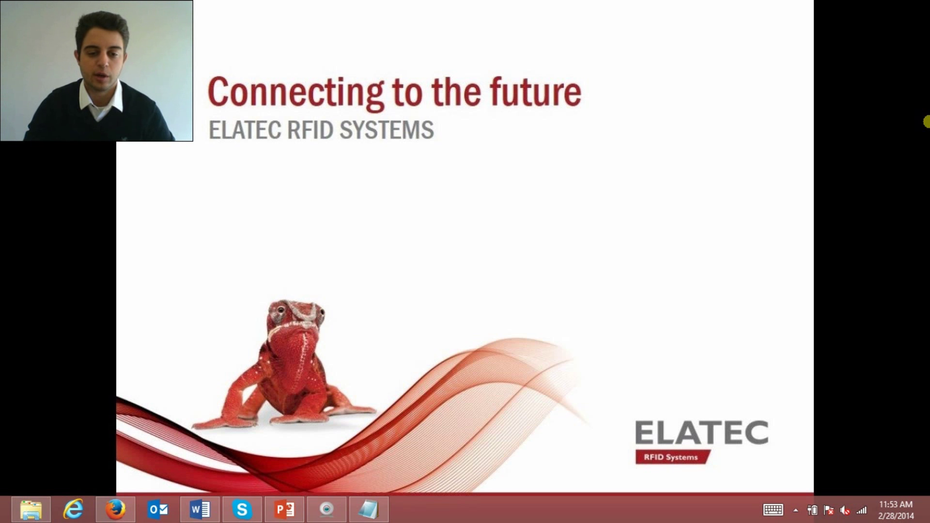
pyautogui.click(374, 499)
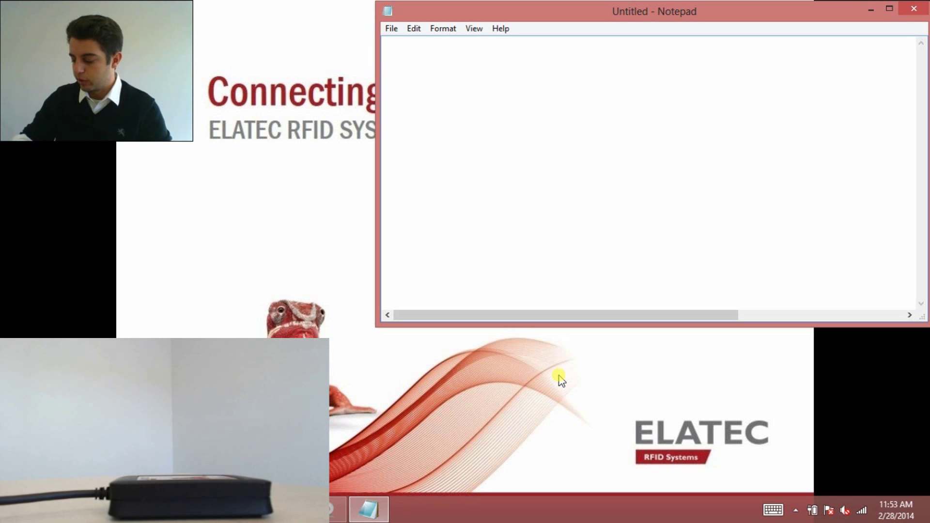
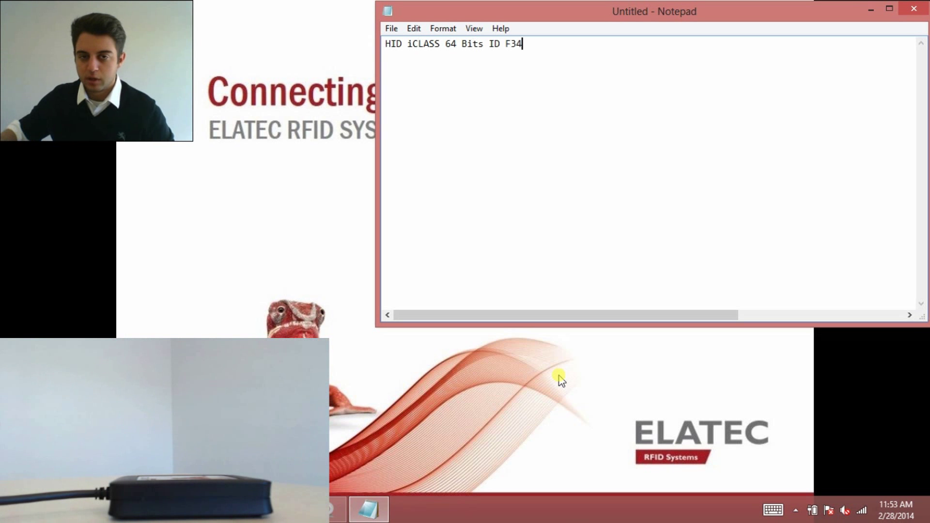
pyautogui.press('Return')
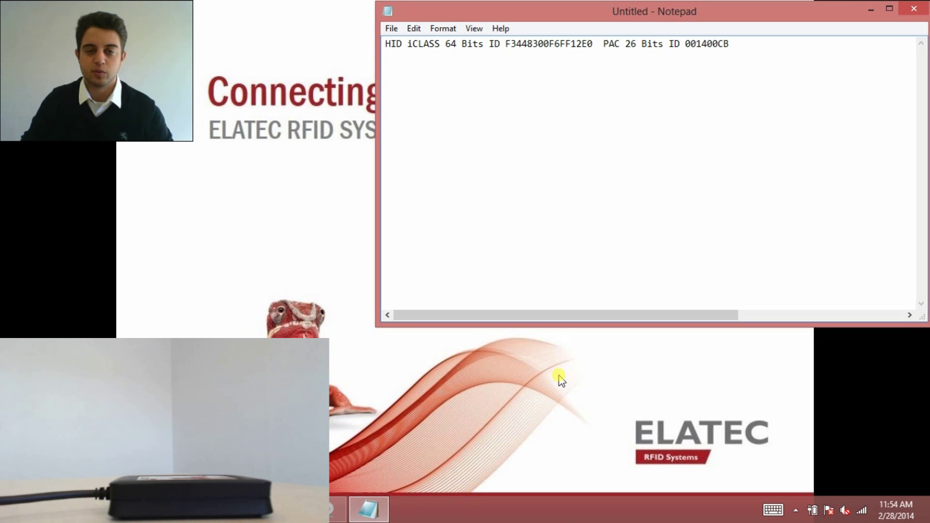
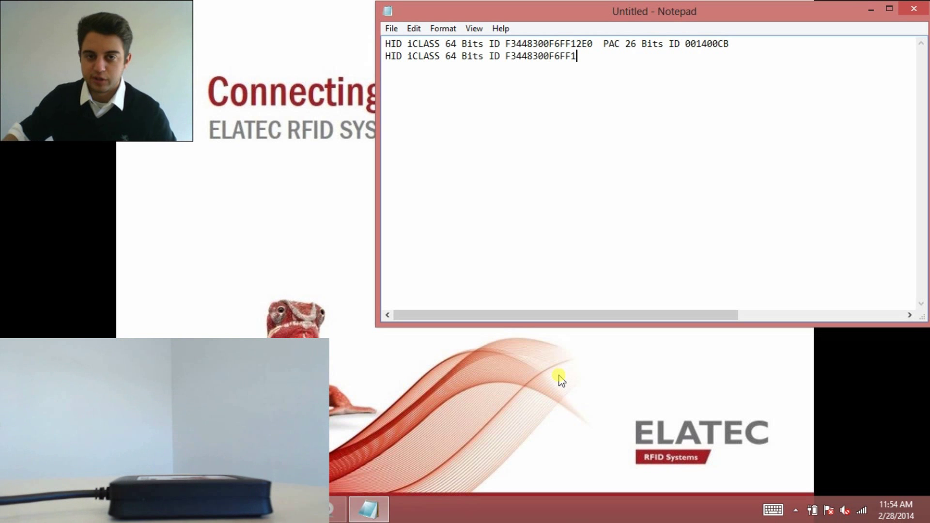
pyautogui.press('Return')
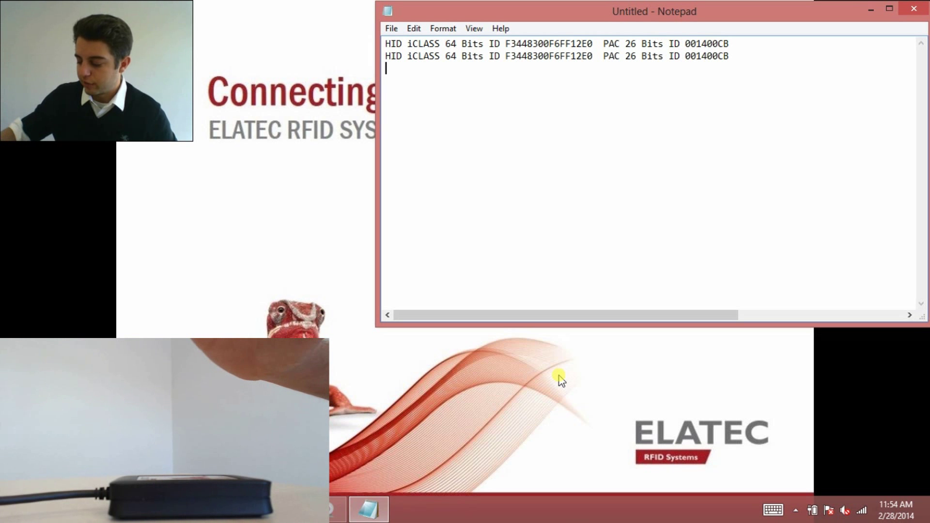
pyautogui.press('Return')
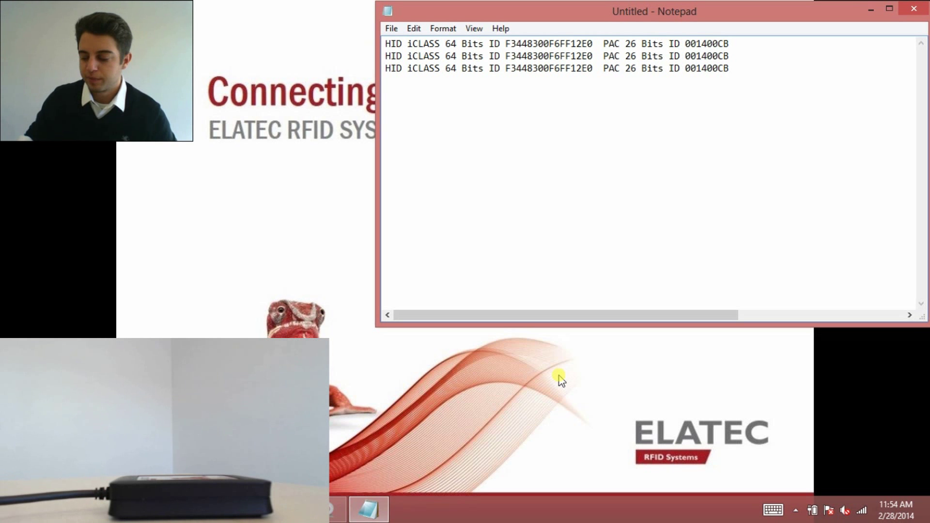
pyautogui.write('HID i')
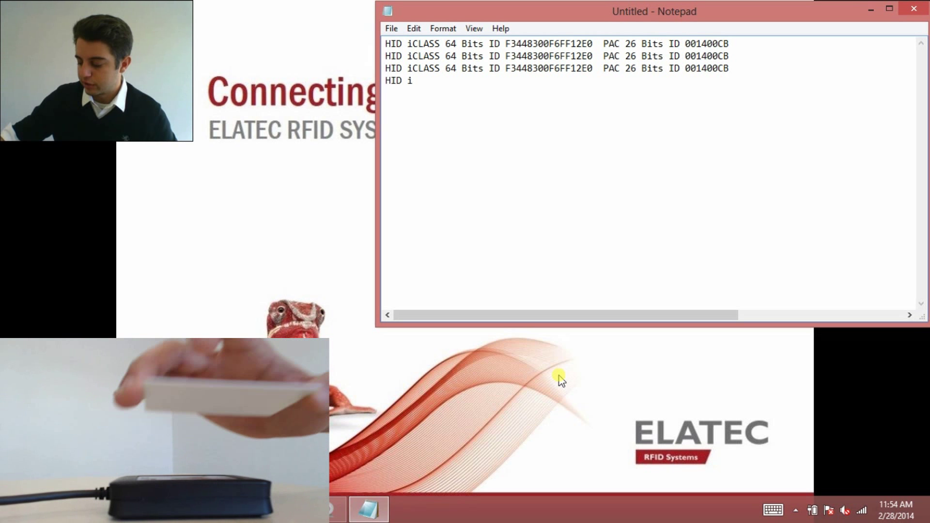
pyautogui.press('Return')
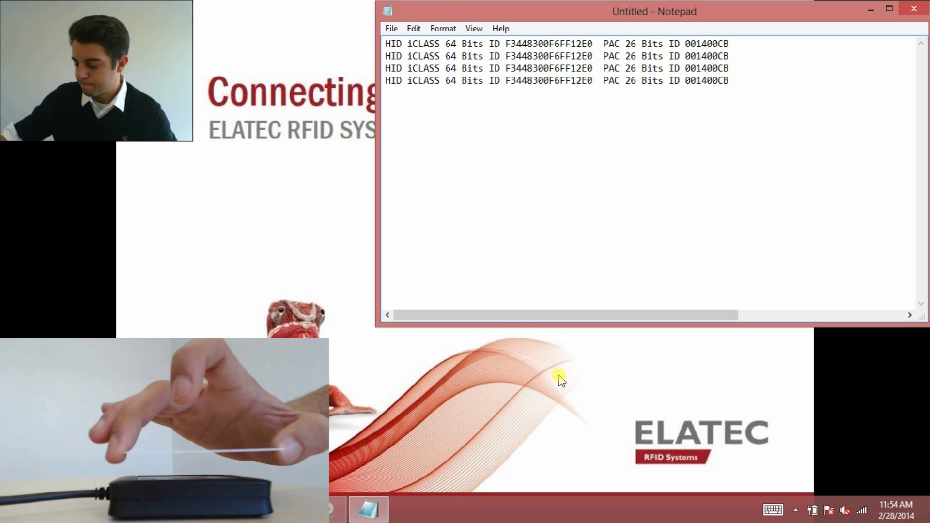
pyautogui.press('Return')
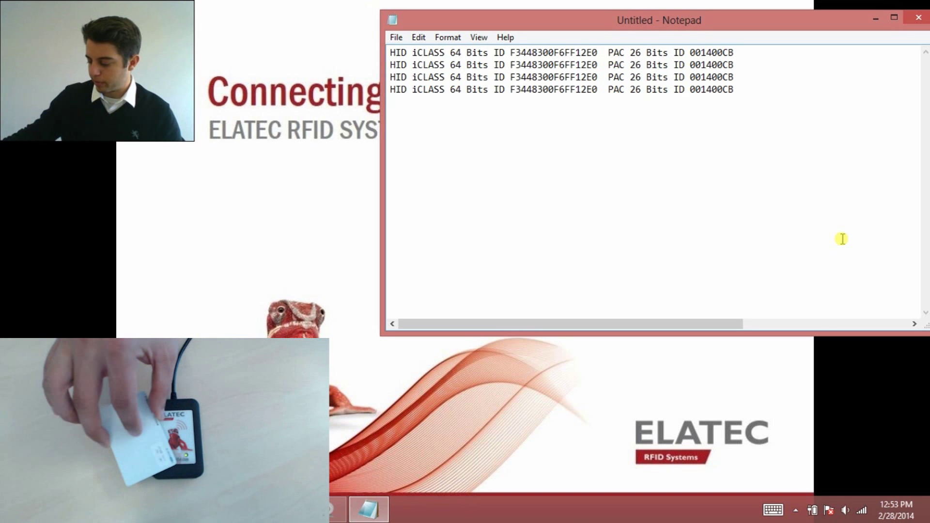
pyautogui.press('Return')
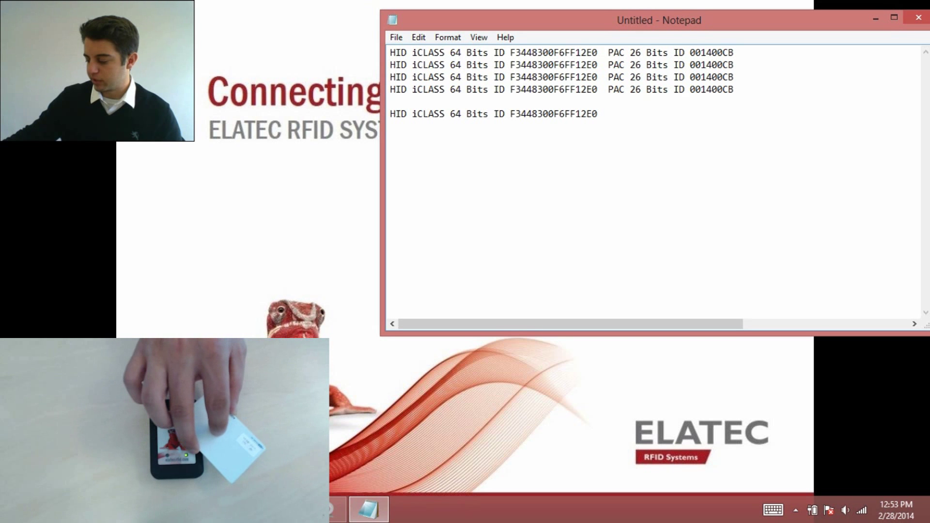
pyautogui.press('Return')
pyautogui.press('Return')
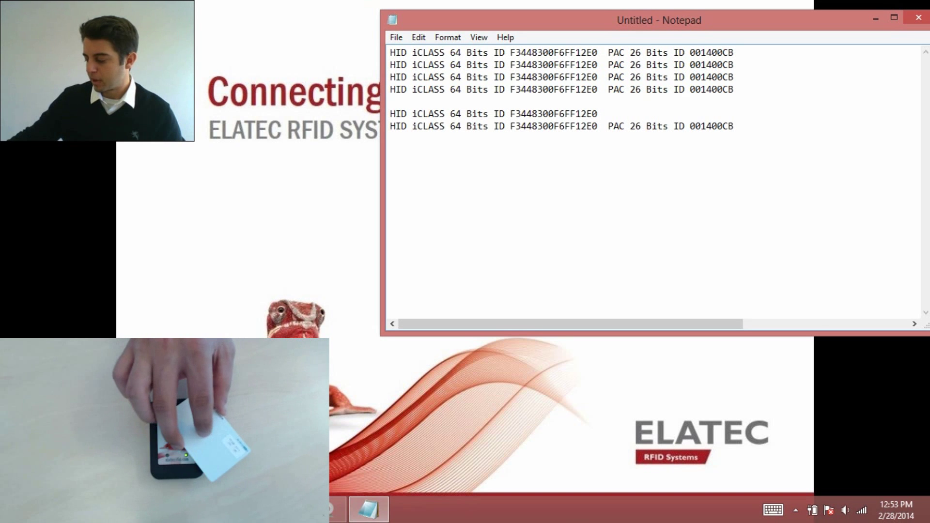
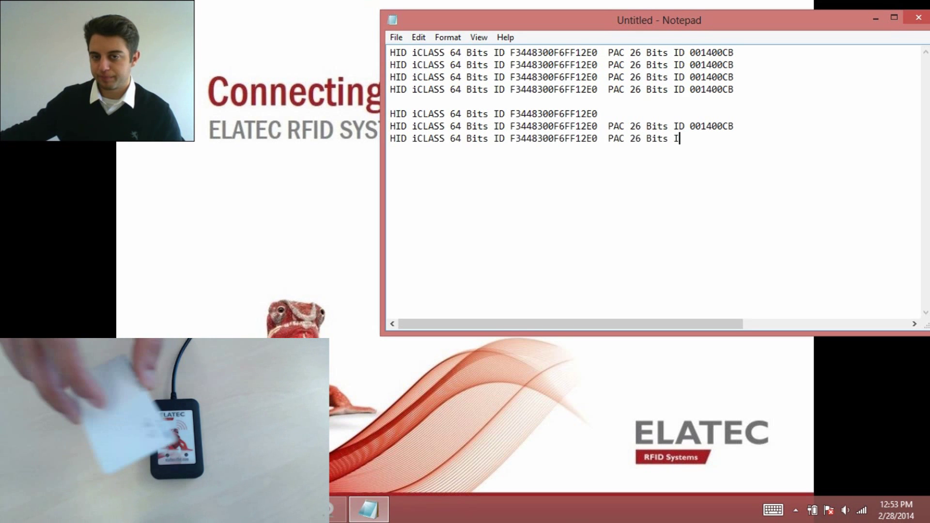
pyautogui.press('Return')
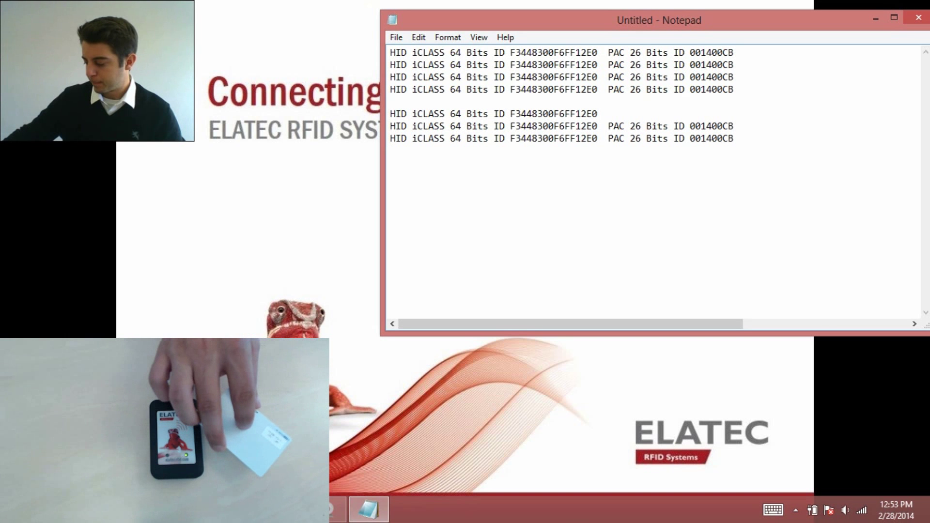
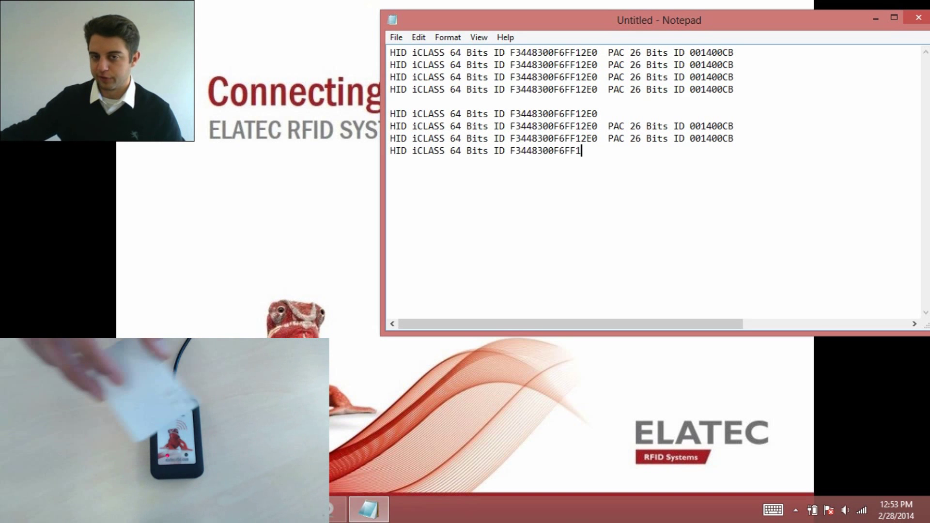
pyautogui.press('Return')
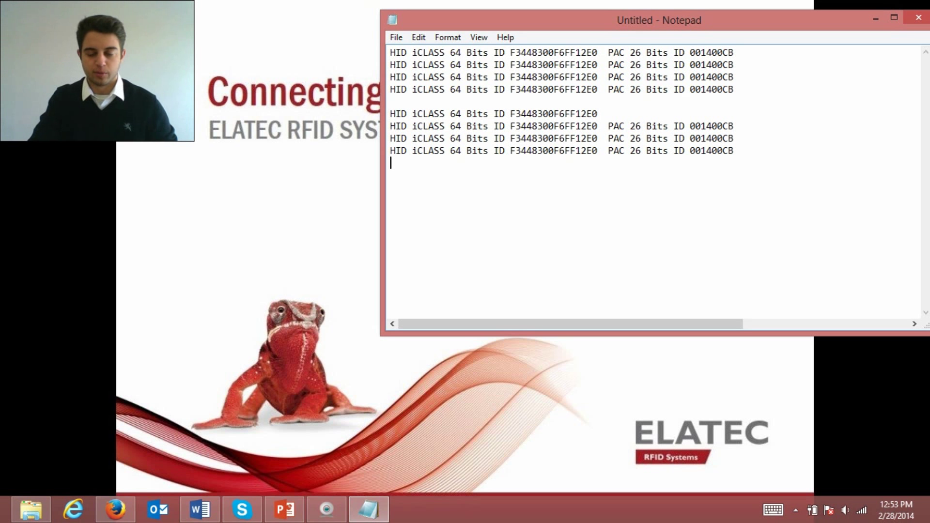
pyautogui.press('Return')
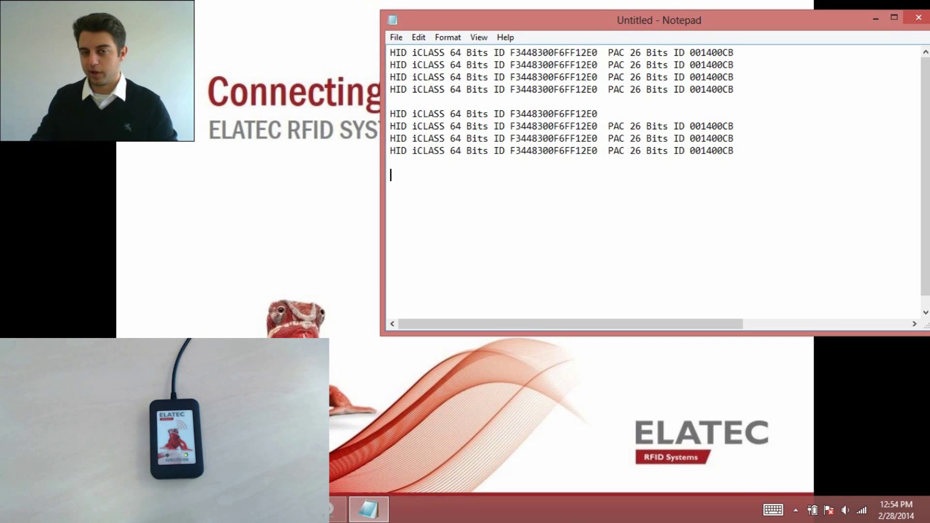
pyautogui.write('EM4x02/CASI-RUS')
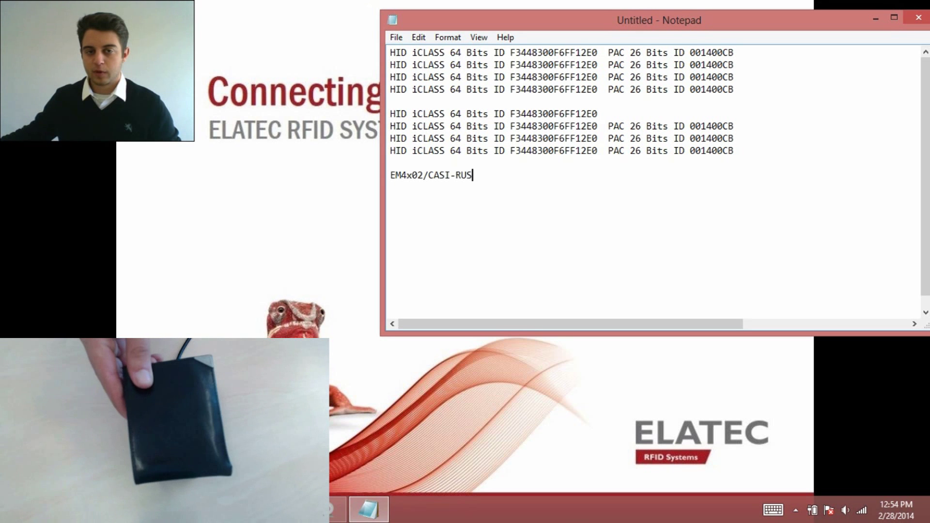
pyautogui.press('Return')
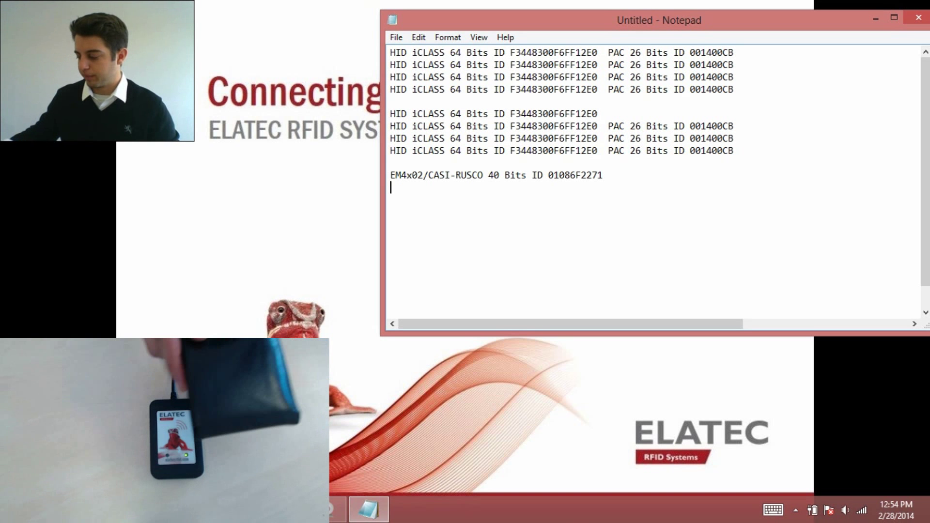
pyautogui.press('Return')
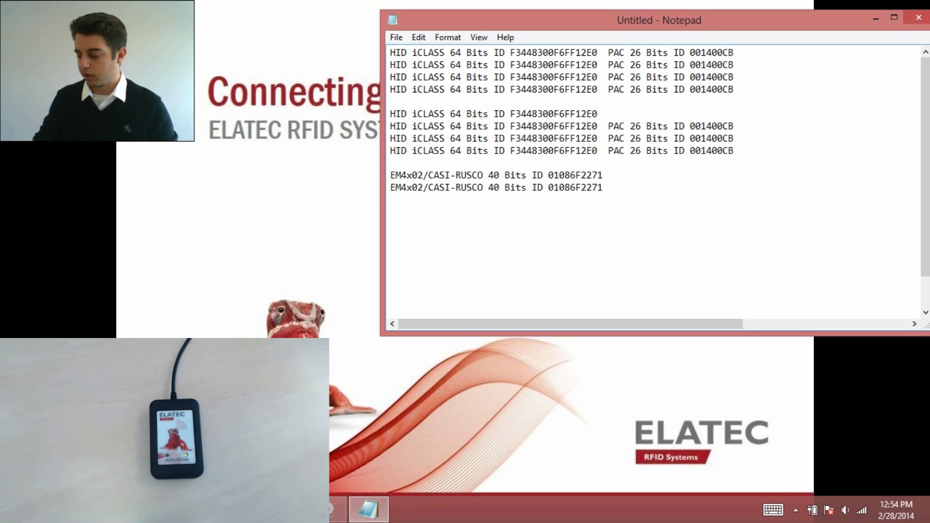
pyautogui.press('Return')
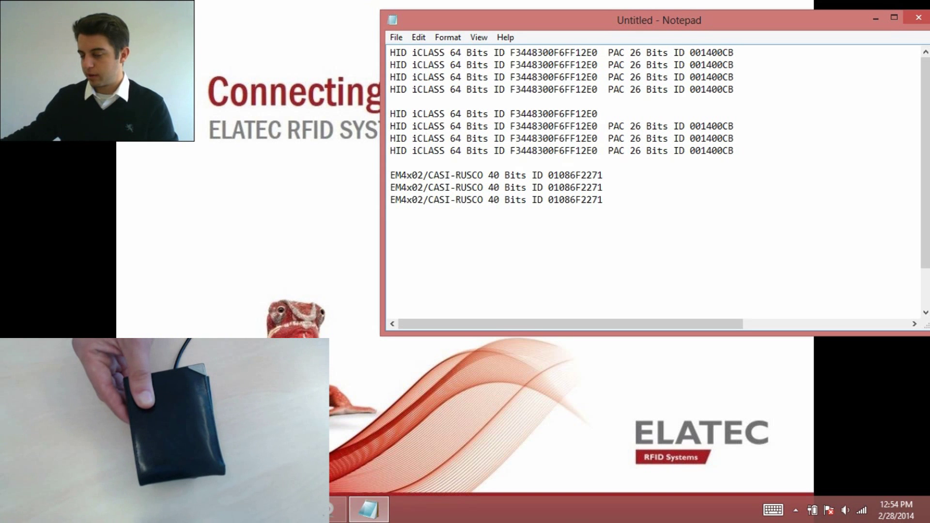
pyautogui.press('Return')
pyautogui.press('Return')
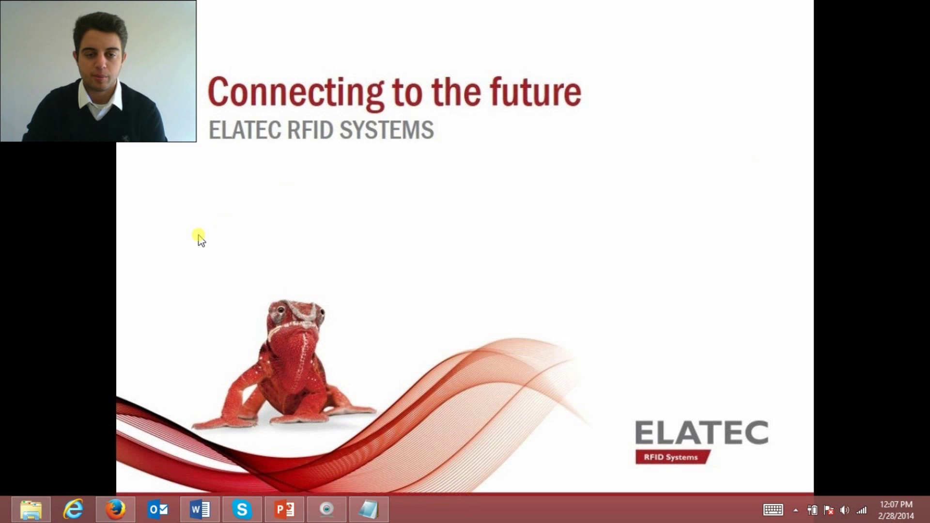
# Bring up File Explorer from the taskbar to reach the TWN4DevPack147 folder
pyautogui.click(17, 511)
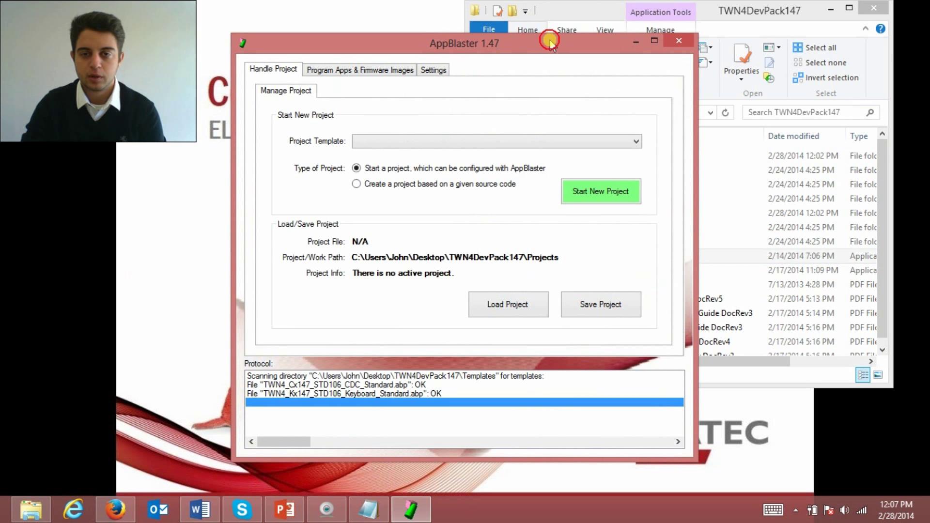
# Start a new AppBlaster project from the Firmware Keyboard V1.47 / App Keyboard Standard V1.06 template
pyautogui.moveTo(550, 42); pyautogui.dragTo(774, 28)
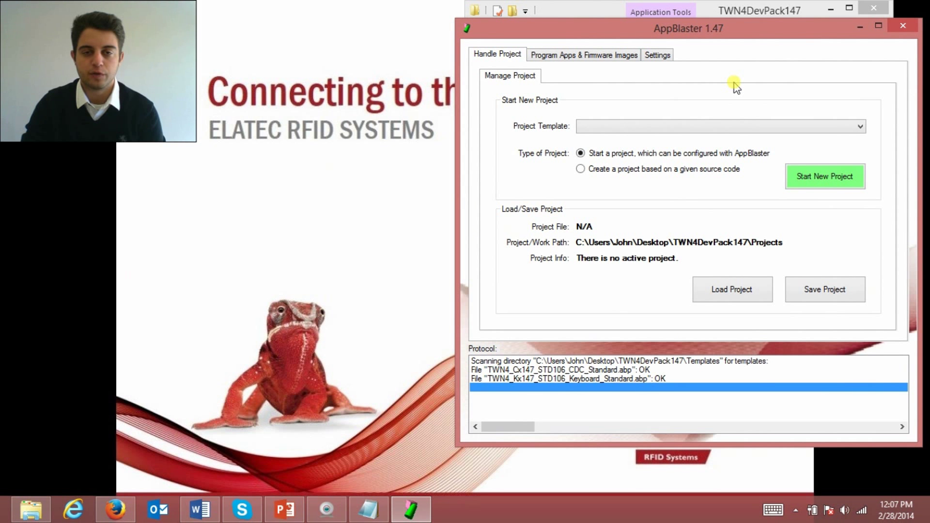
pyautogui.click(615, 127)
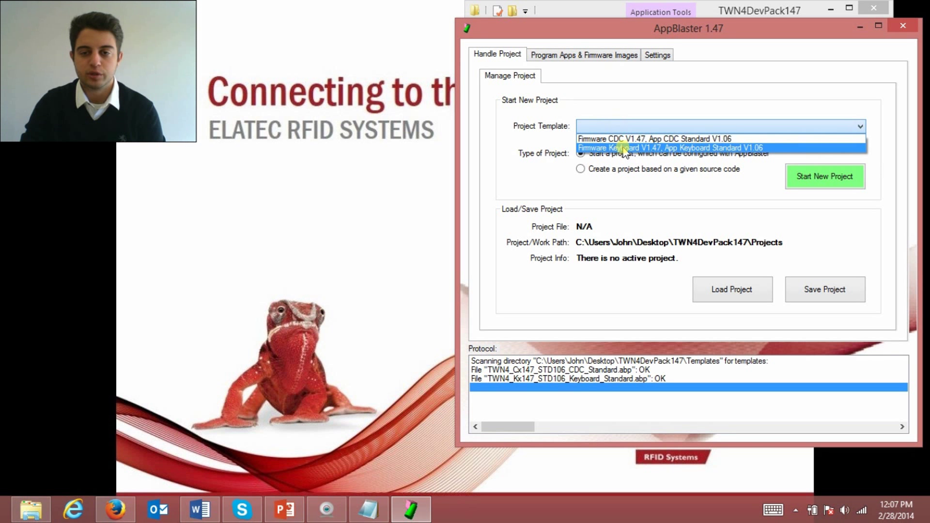
pyautogui.click(624, 148)
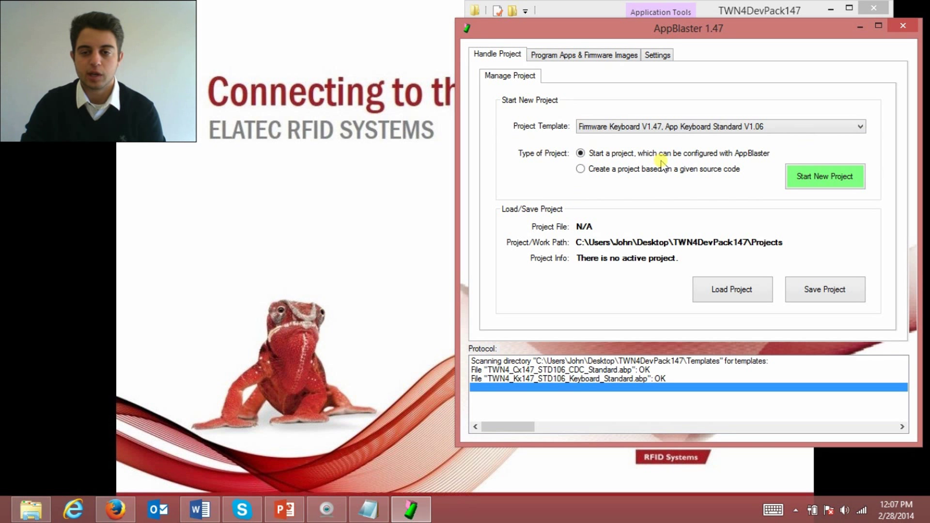
pyautogui.click(839, 177)
# Toggle the EM4x02, HITAG 1/S, HITAG 2, ISO14443B, ISO15693 and LEGIC tag checkboxes
pyautogui.click(573, 139)
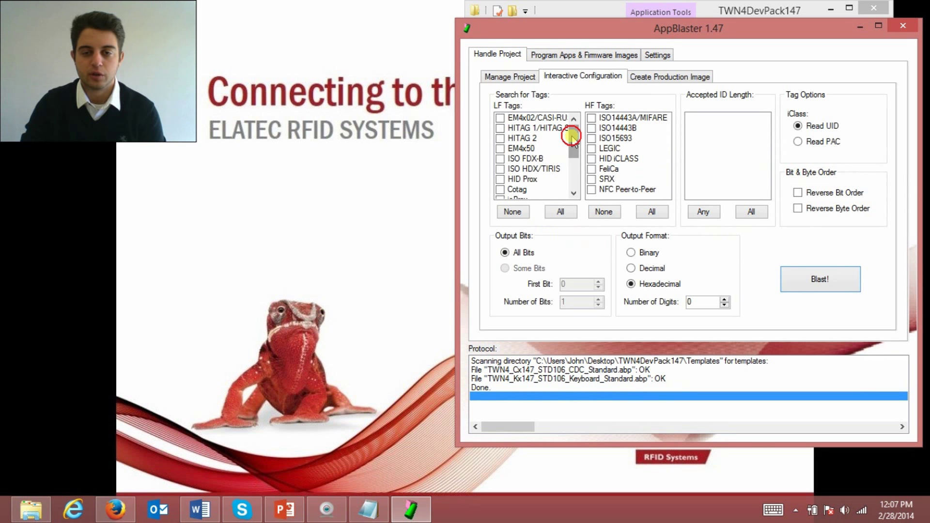
pyautogui.moveTo(573, 138)
pyautogui.mouseDown()
pyautogui.moveTo(574, 177)
pyautogui.moveTo(569, 130)
pyautogui.moveTo(556, 133)
pyautogui.mouseUp()
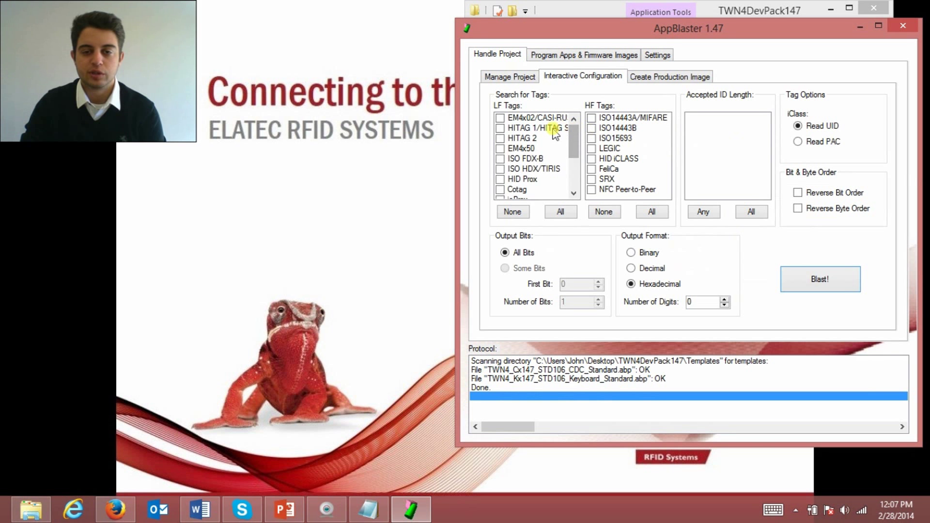
pyautogui.click(501, 118)
pyautogui.click(501, 128)
pyautogui.click(501, 139)
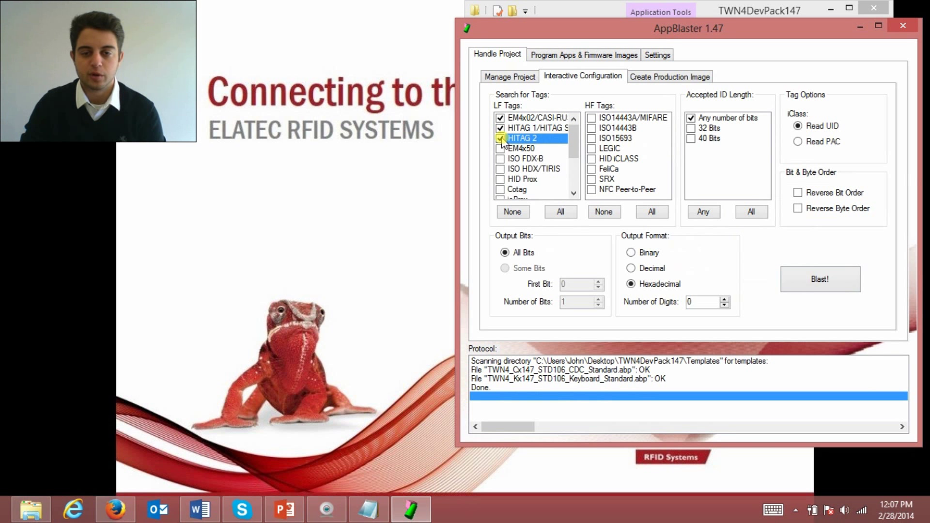
pyautogui.click(592, 128)
pyautogui.click(591, 138)
pyautogui.click(592, 149)
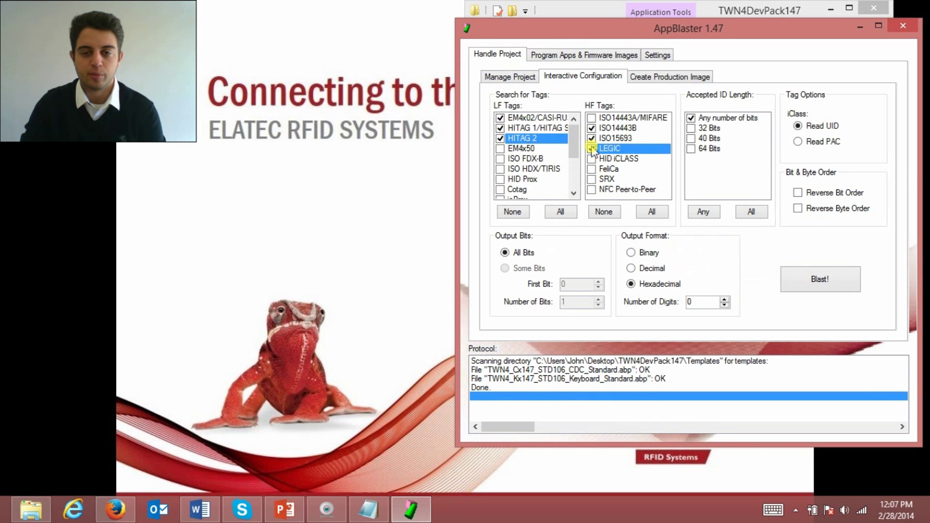
# Leave HID iCLASS as the only searched tag type and Blast! the configuration onto the reader
pyautogui.click(592, 138)
pyautogui.click(592, 129)
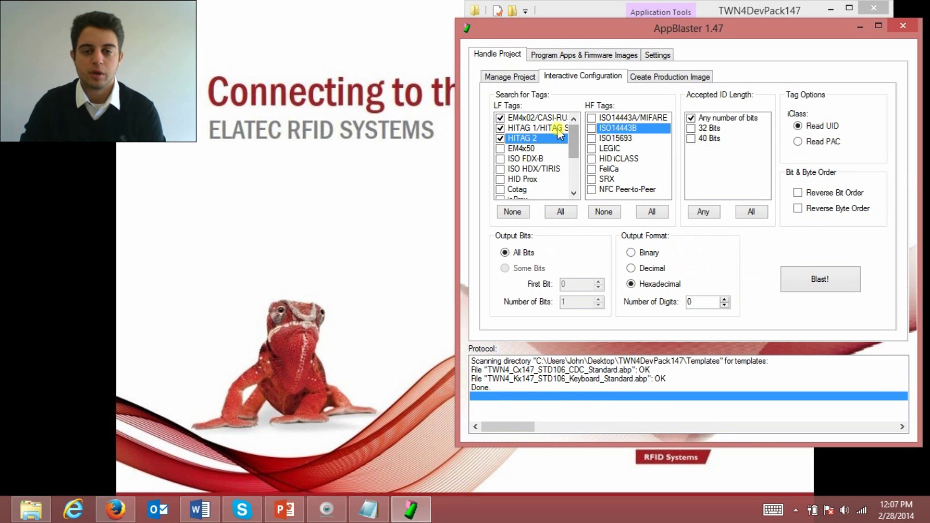
pyautogui.click(501, 118)
pyautogui.click(500, 129)
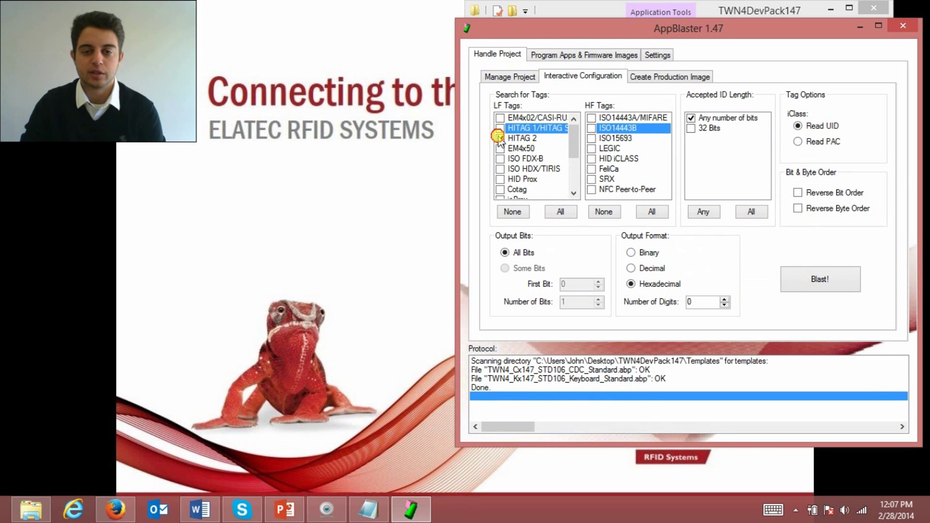
pyautogui.click(499, 138)
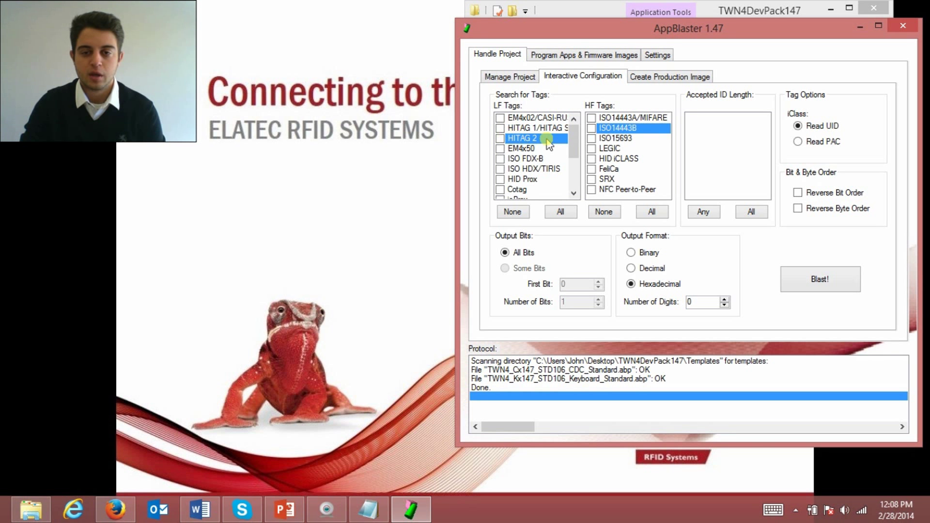
pyautogui.click(592, 159)
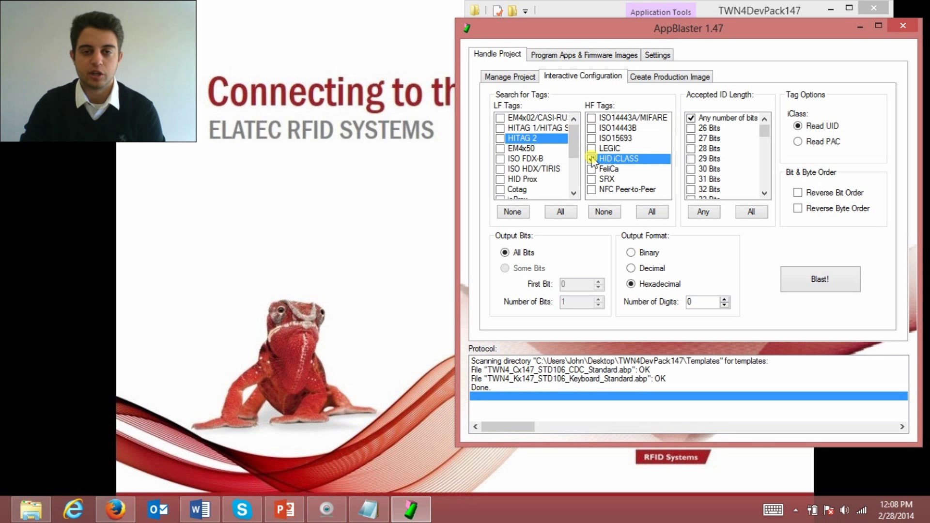
pyautogui.click(801, 277)
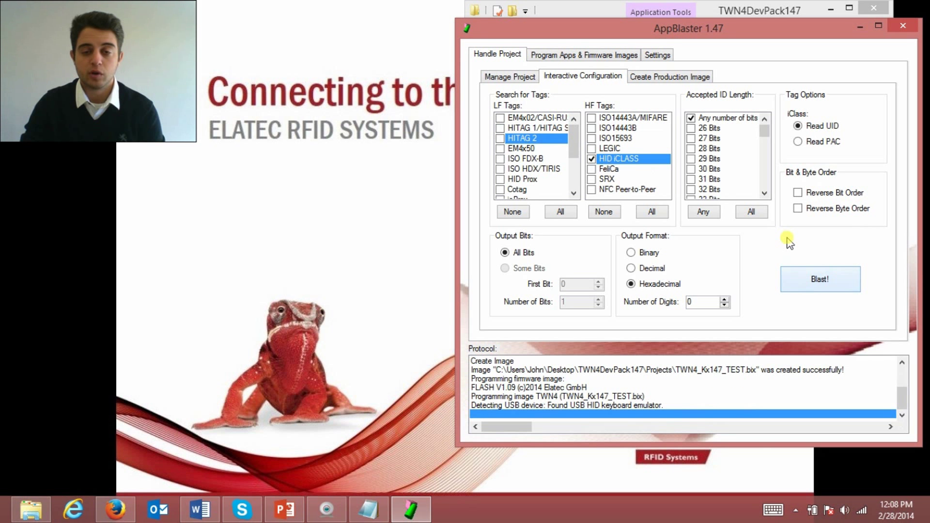
# Start a new source-code project using Apps\App_TRC107_Tracer.c as the app source
pyautogui.click(519, 78)
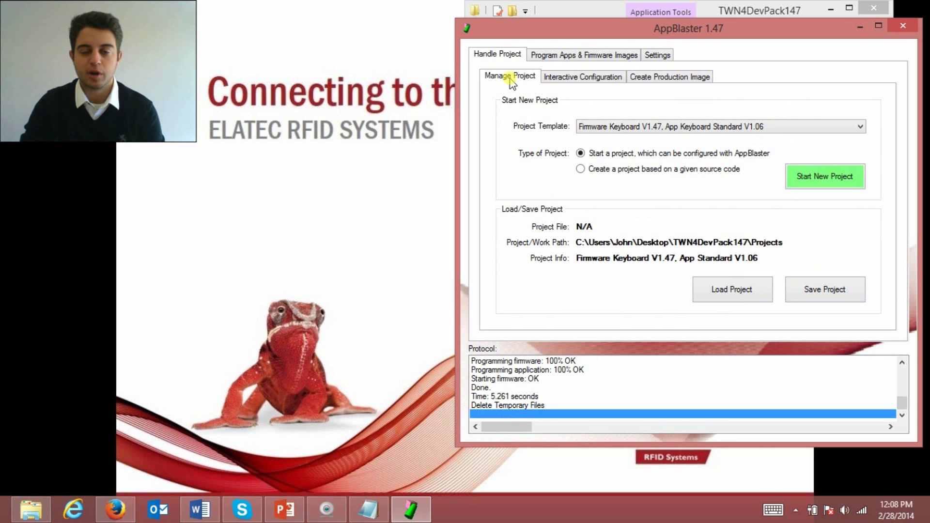
pyautogui.click(601, 174)
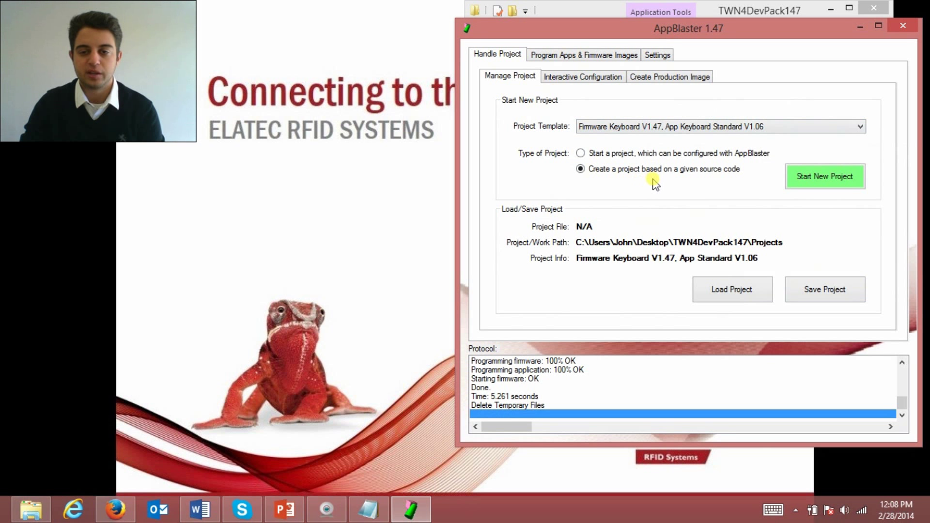
pyautogui.click(852, 183)
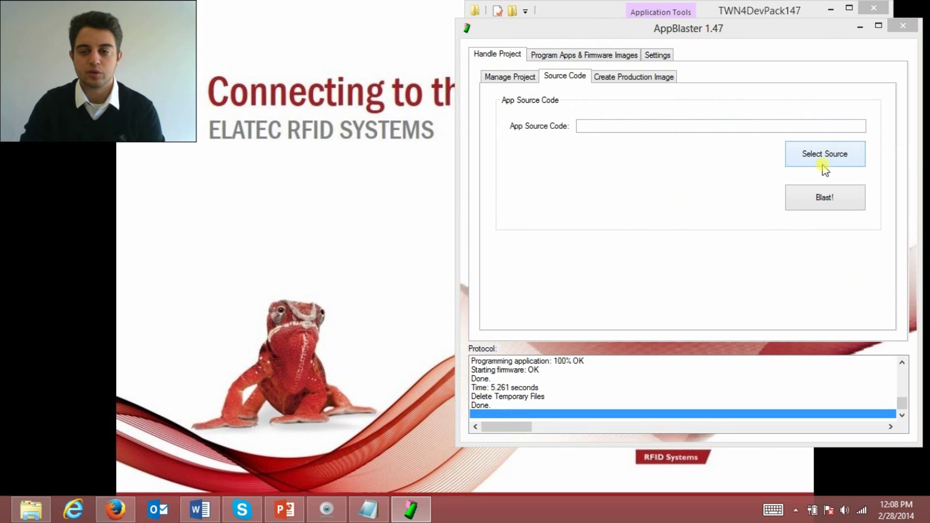
pyautogui.click(824, 166)
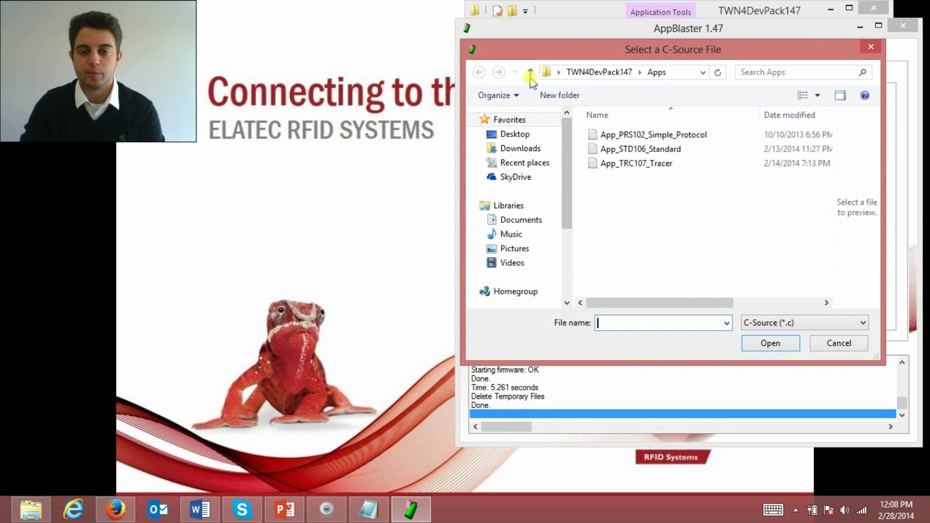
pyautogui.click(530, 73)
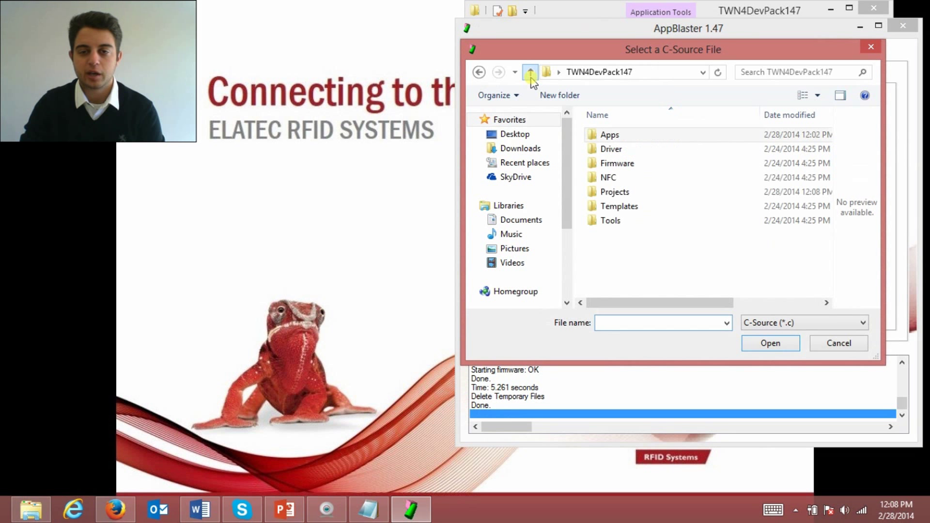
pyautogui.click(603, 134)
pyautogui.click(603, 134)
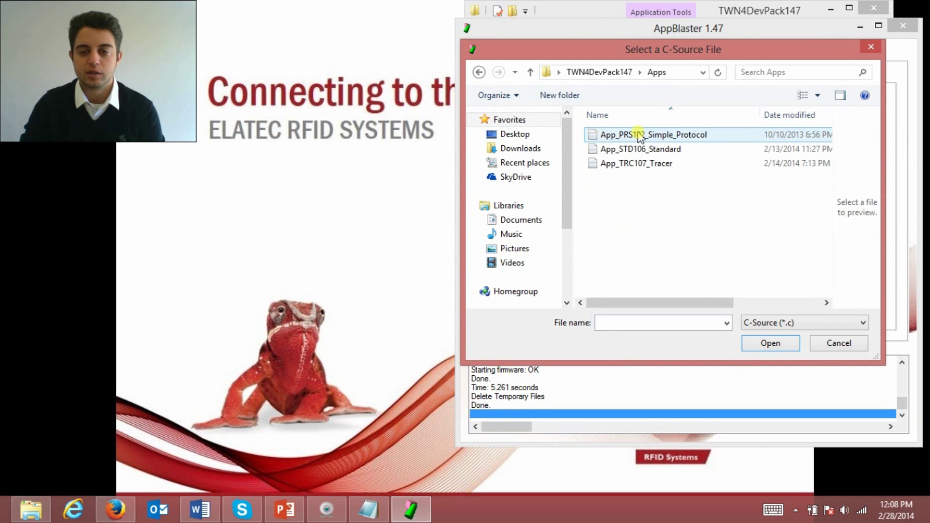
pyautogui.doubleClick(643, 165)
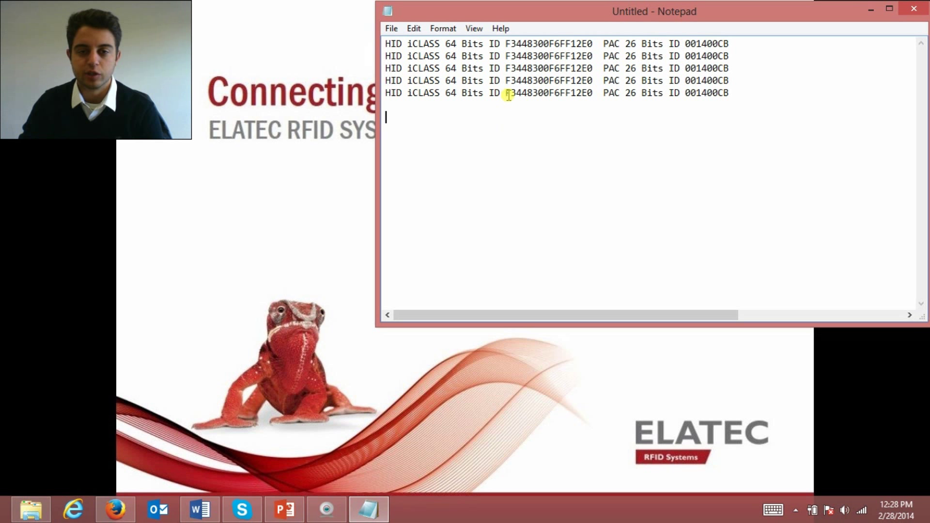
pyautogui.moveTo(506, 93); pyautogui.dragTo(588, 94)
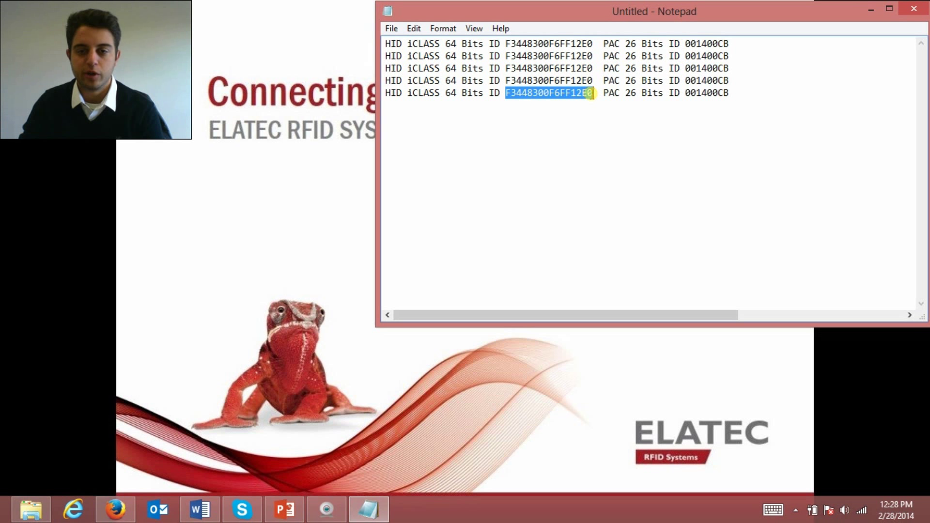
pyautogui.click(399, 124)
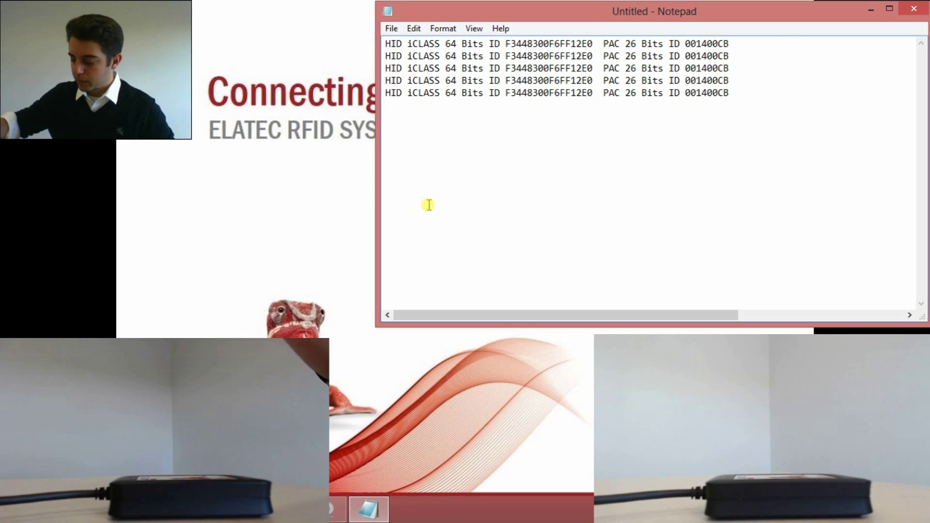
pyautogui.press('Return')
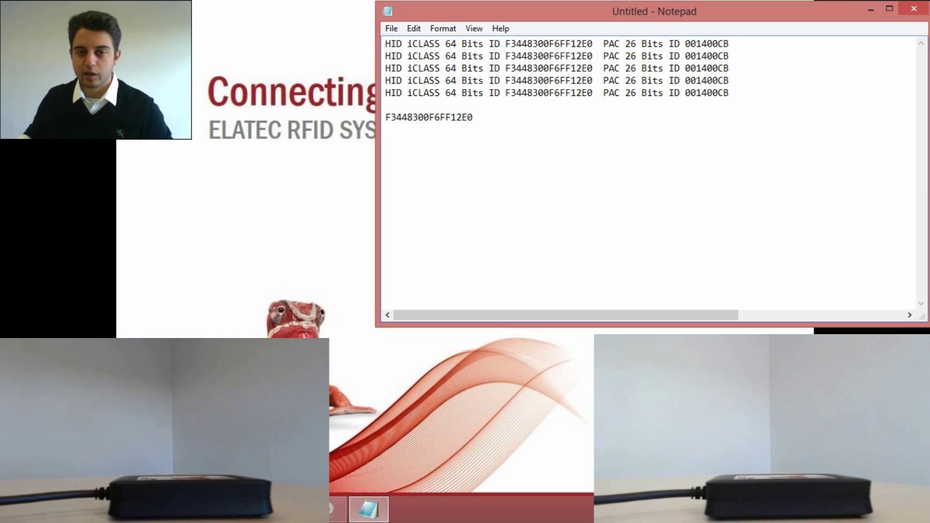
pyautogui.press('Return')
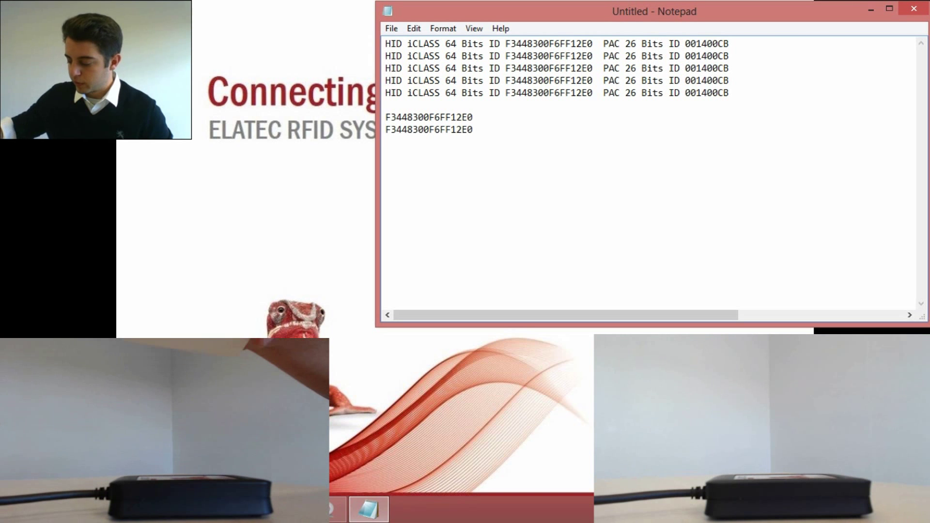
pyautogui.press('Return')
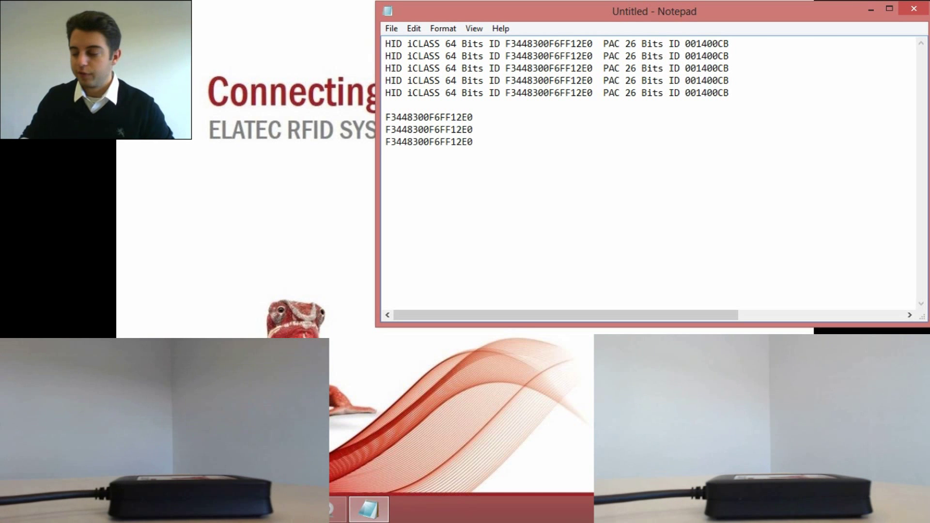
pyautogui.press('Return')
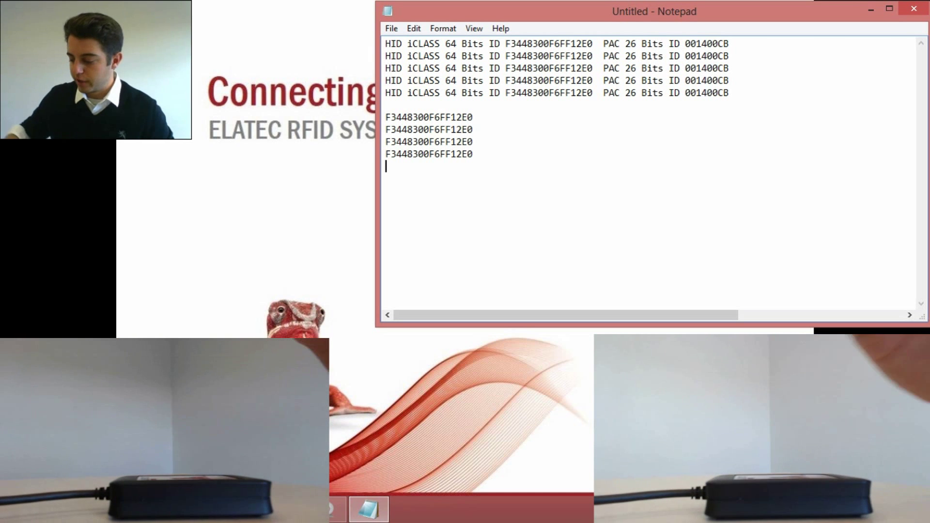
pyautogui.press('Return')
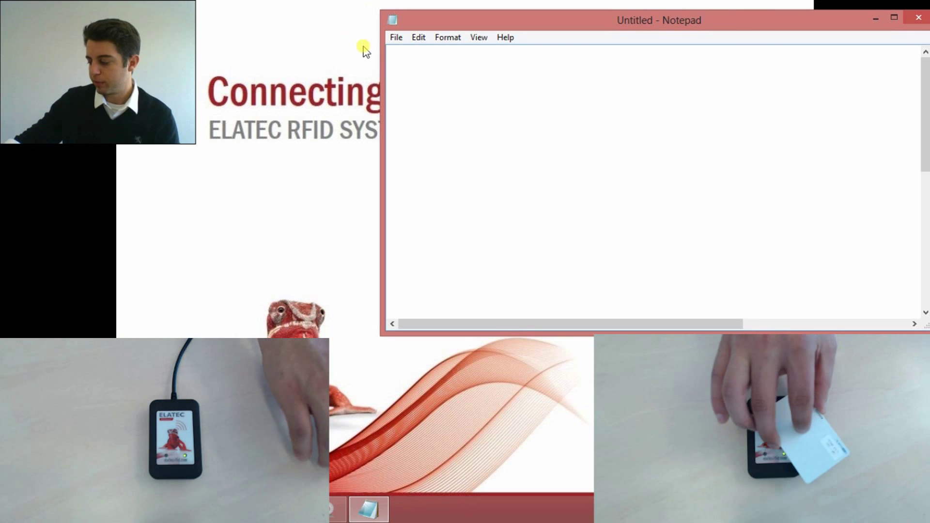
pyautogui.press('Return')
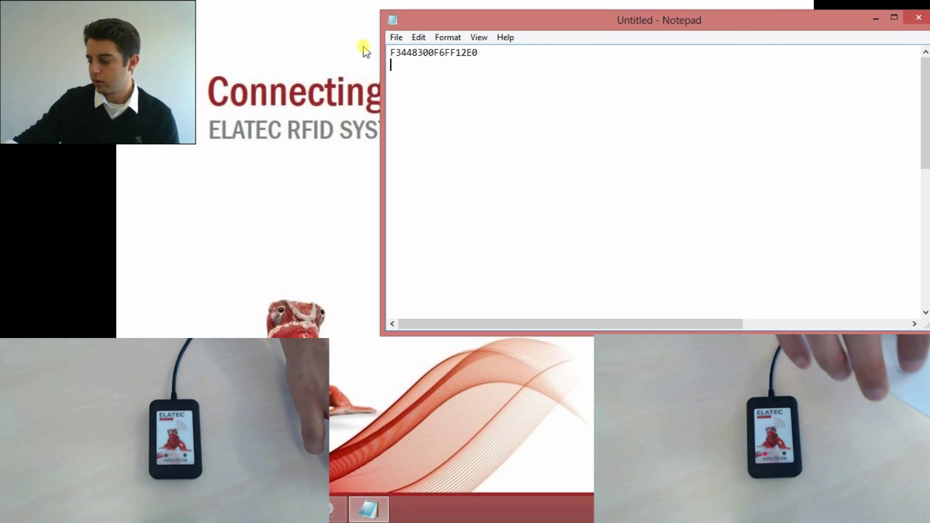
pyautogui.press('Return')
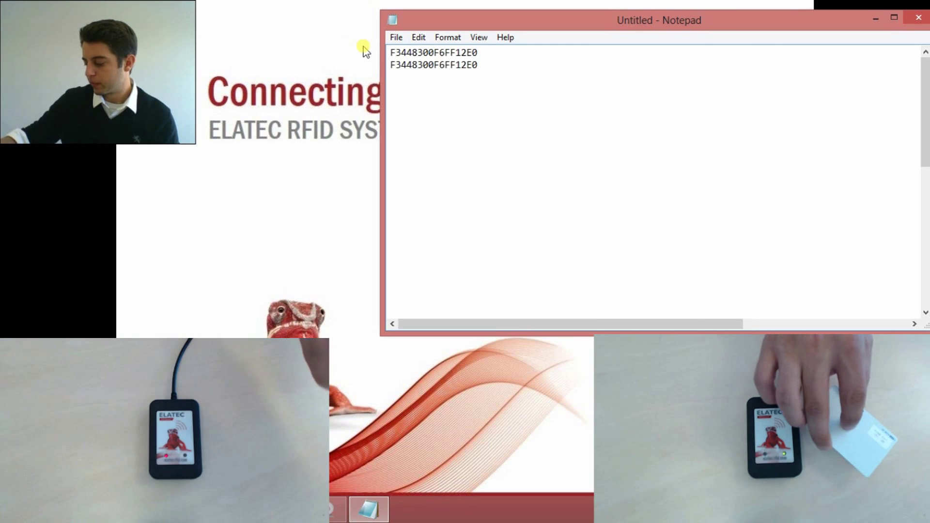
pyautogui.press('Return')
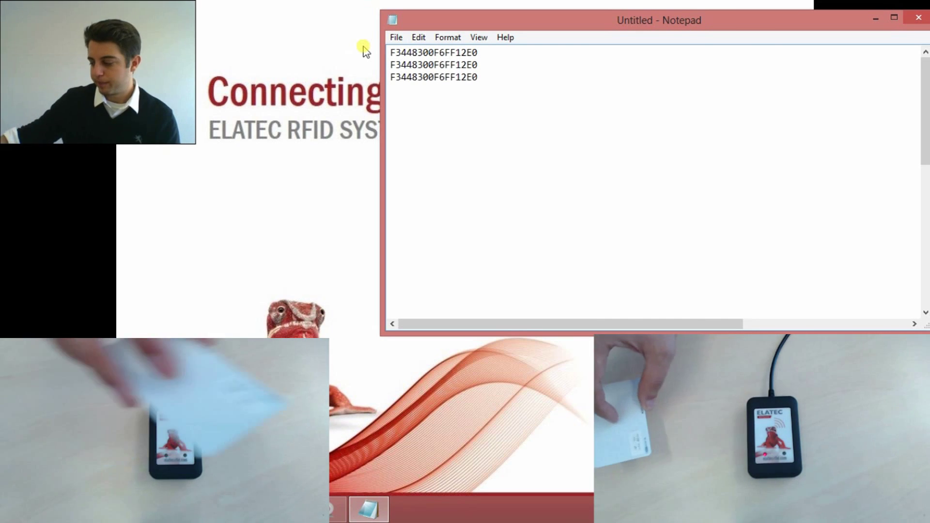
pyautogui.press('Return')
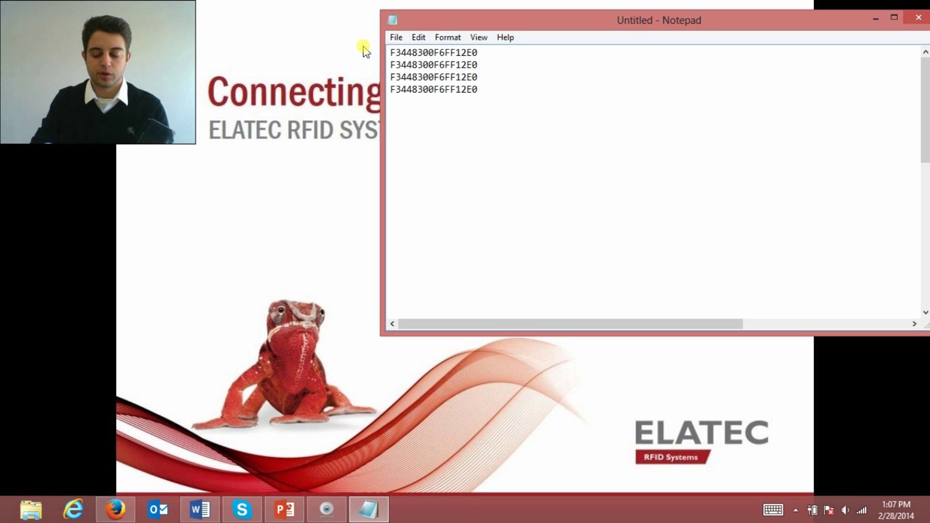
# Highlight the iCLASS ID in the earlier results and start a new line below the EM4x02 result
pyautogui.scroll(-3, 444, 218)
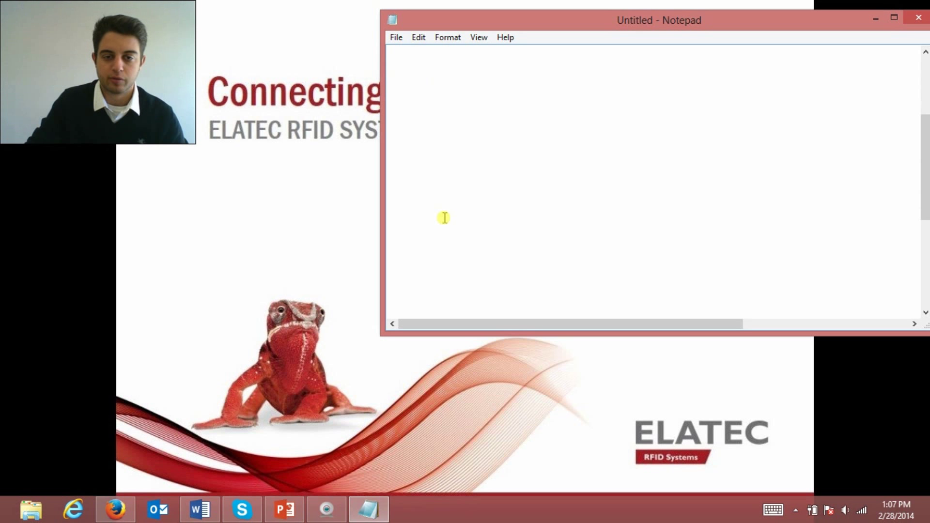
pyautogui.scroll(-2, 444, 217)
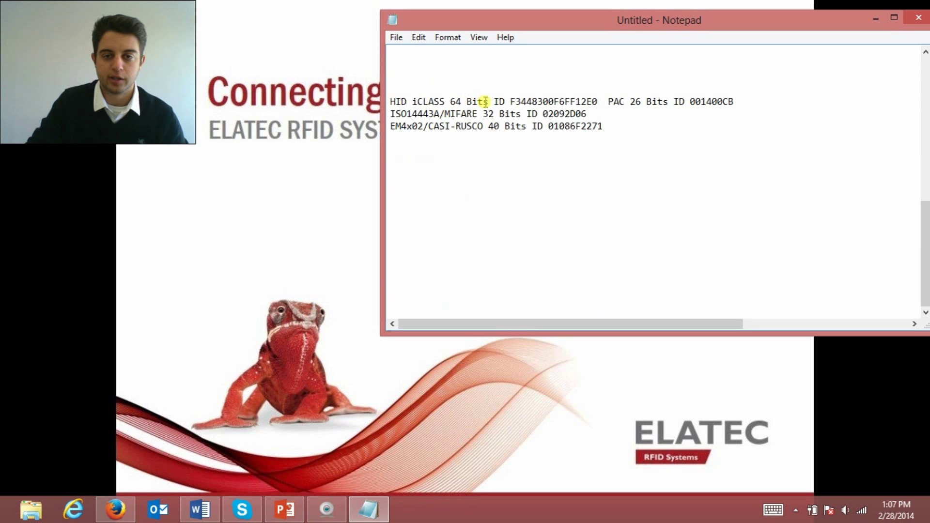
pyautogui.moveTo(510, 102); pyautogui.dragTo(600, 102)
pyautogui.click(631, 141)
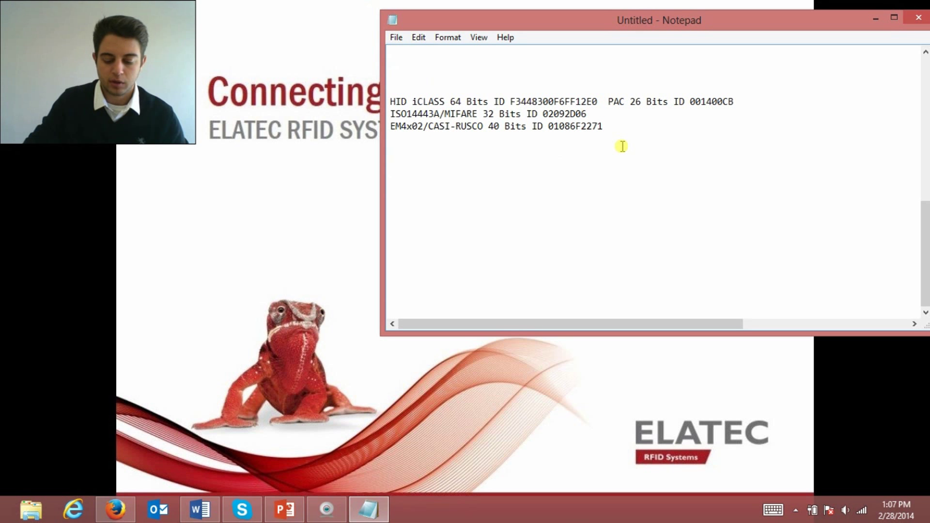
pyautogui.press('Return')
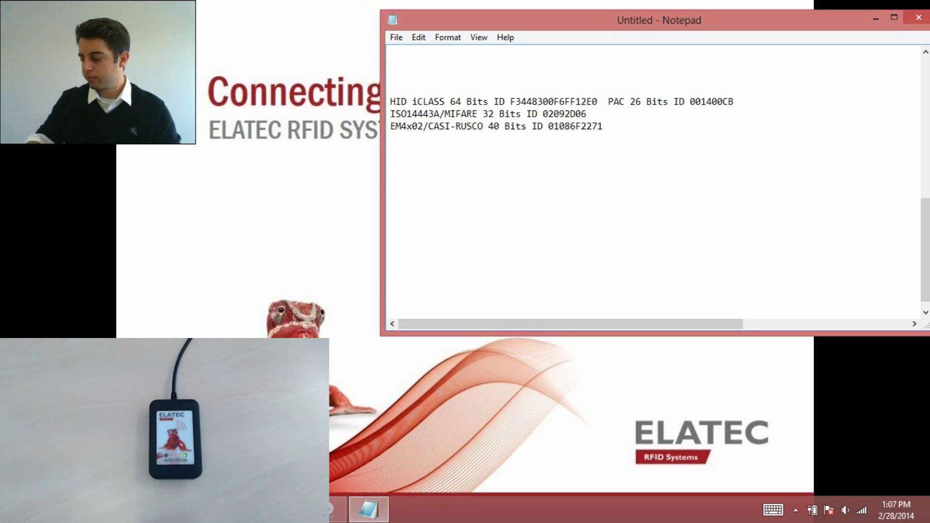
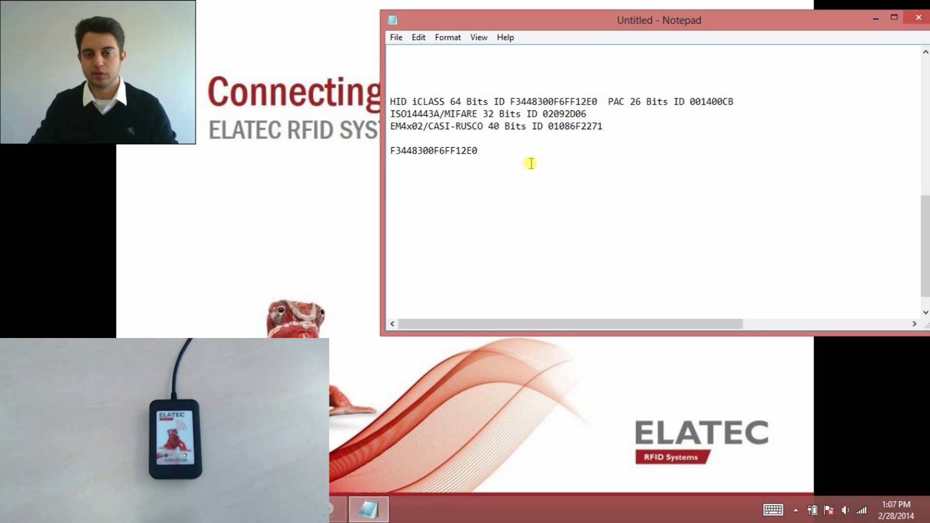
pyautogui.press('Return')
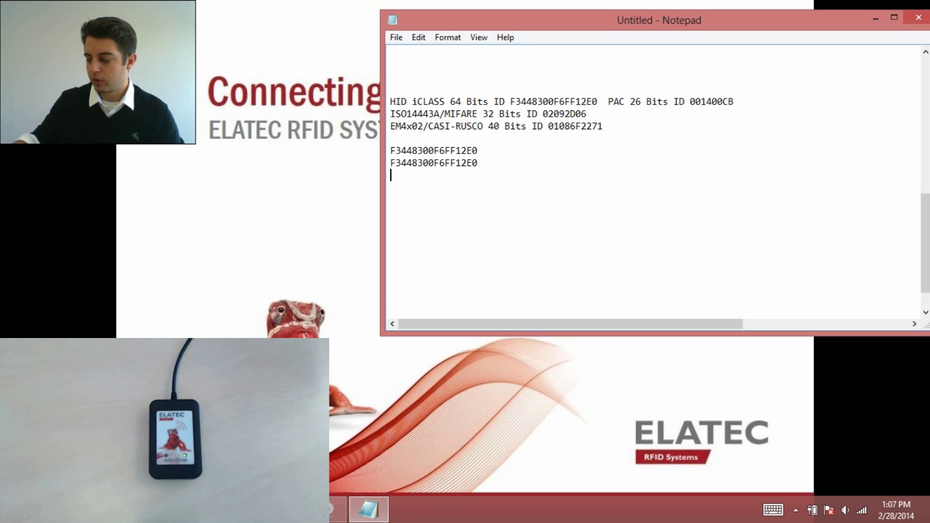
pyautogui.press('Return')
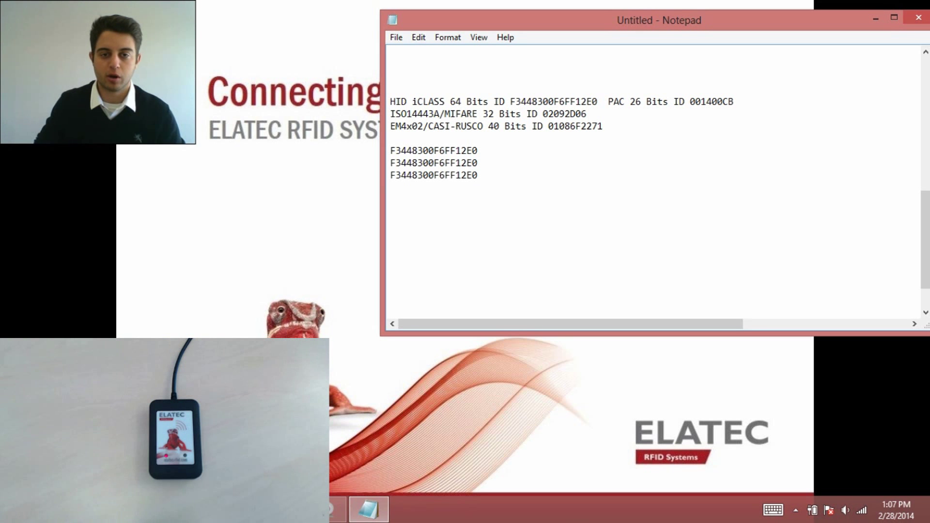